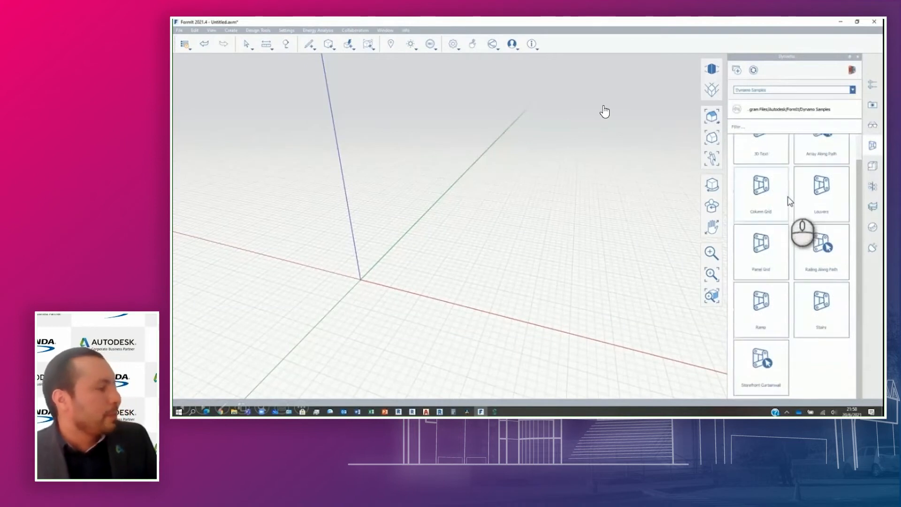
- Place the Stairs Dynamo sample in the model beside the red axis, close to the origin
scroll(783, 266, down, 1)
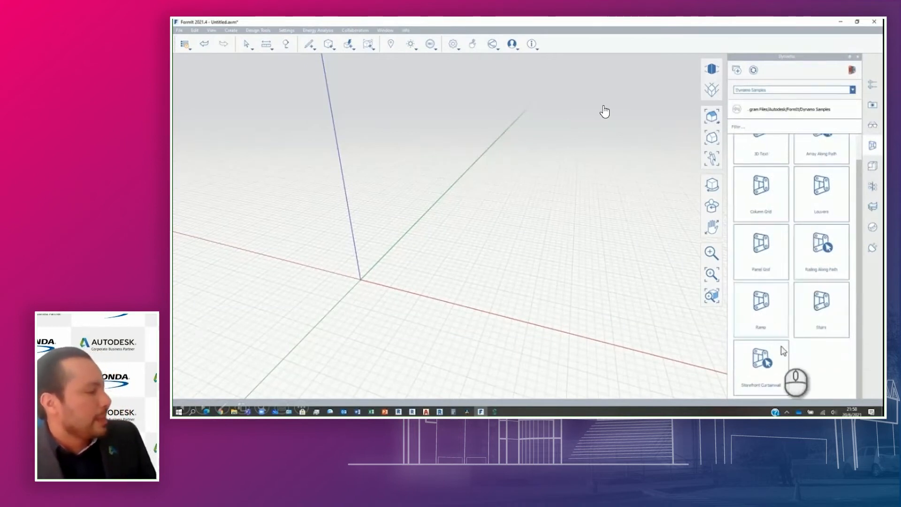
scroll(785, 296, up, 2)
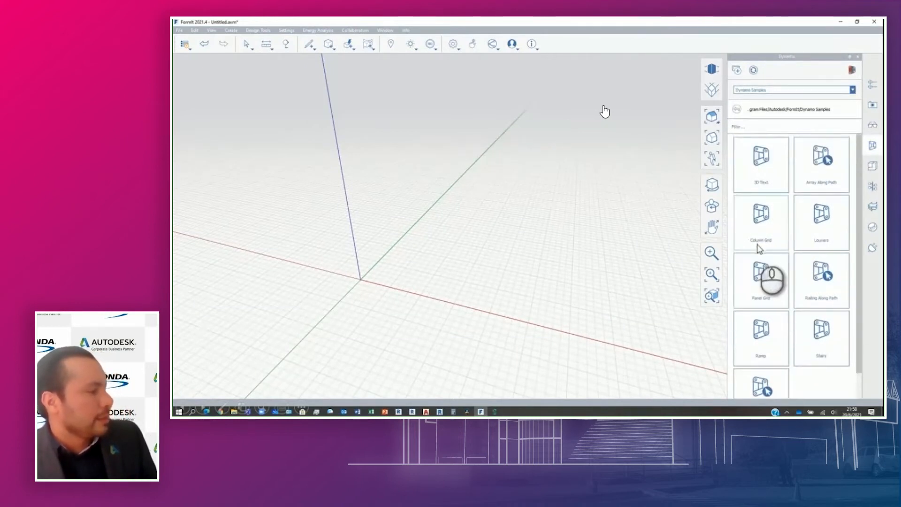
click(380, 282)
scroll(383, 284, up, 3)
right_drag(382, 284, 361, 265)
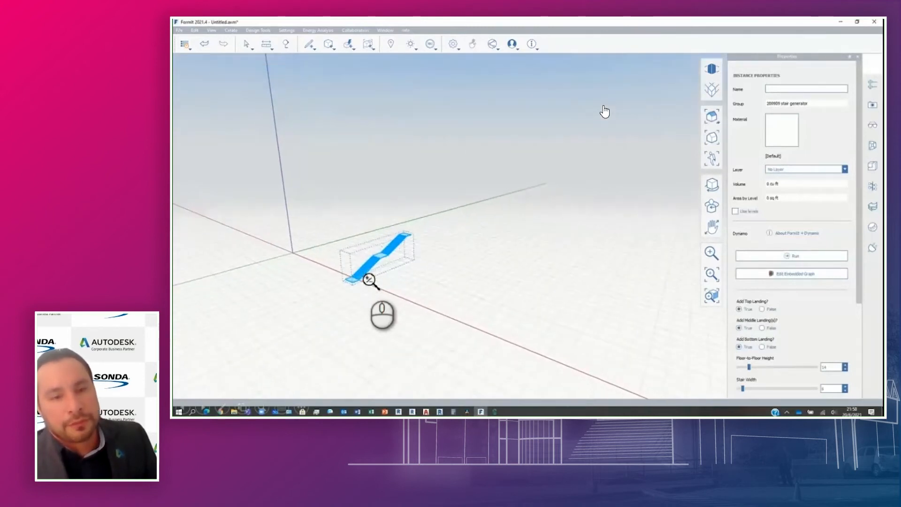
scroll(370, 279, up, 3)
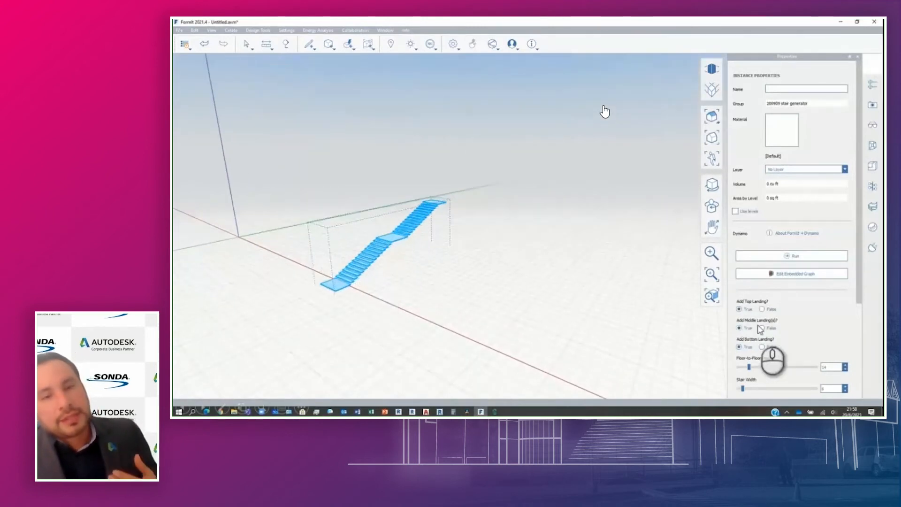
scroll(810, 285, down, 2)
scroll(811, 287, down, 4)
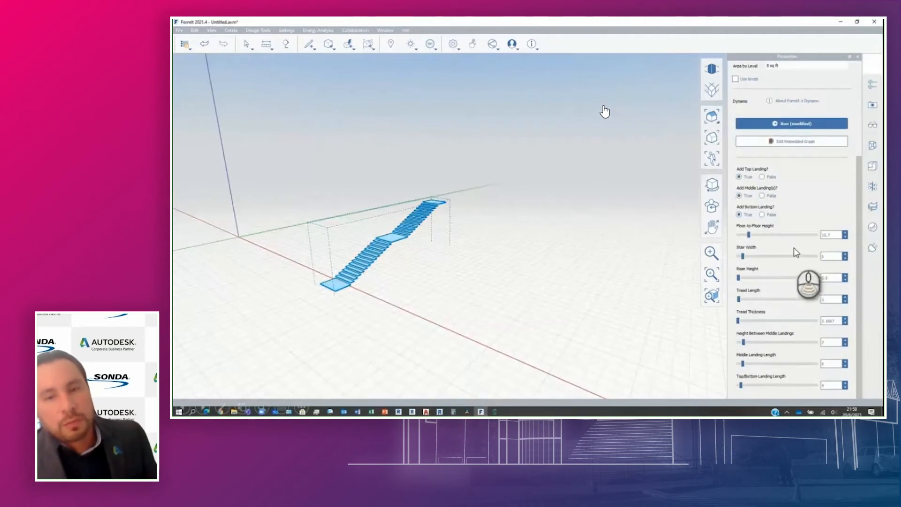
drag(835, 235, 790, 235)
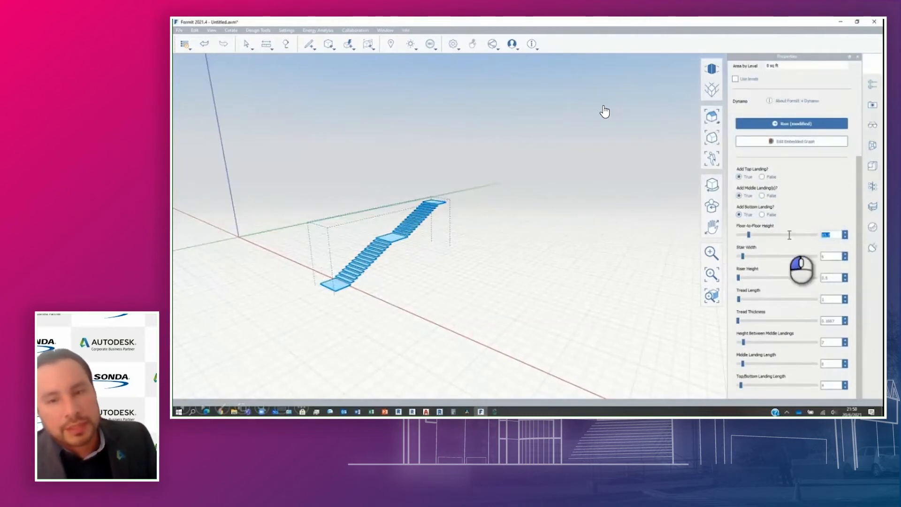
click(608, 246)
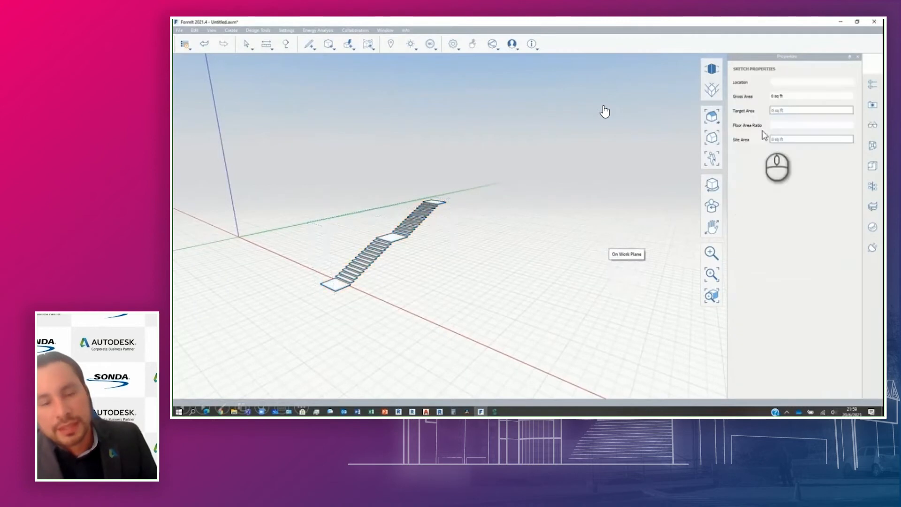
- Set the staircase's Floor-to-Floor Height to 20 and run its graph
click(408, 237)
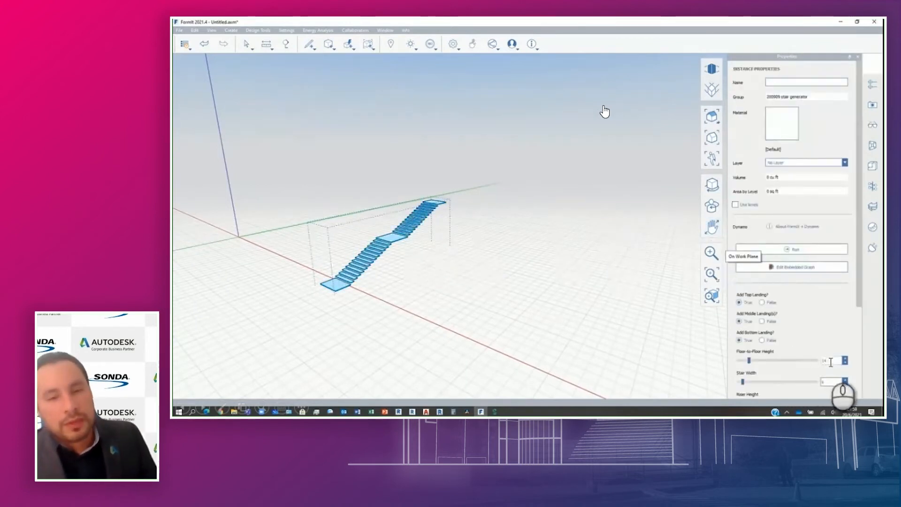
drag(827, 361, 780, 360)
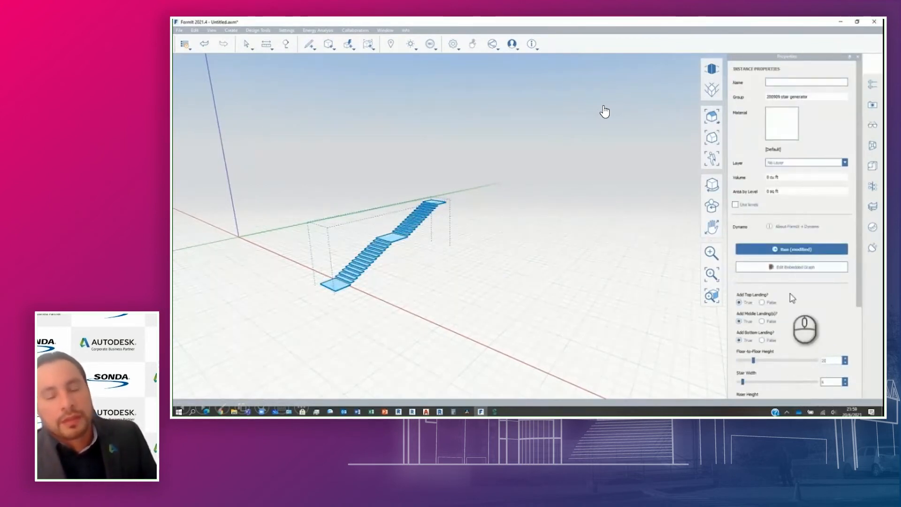
click(793, 250)
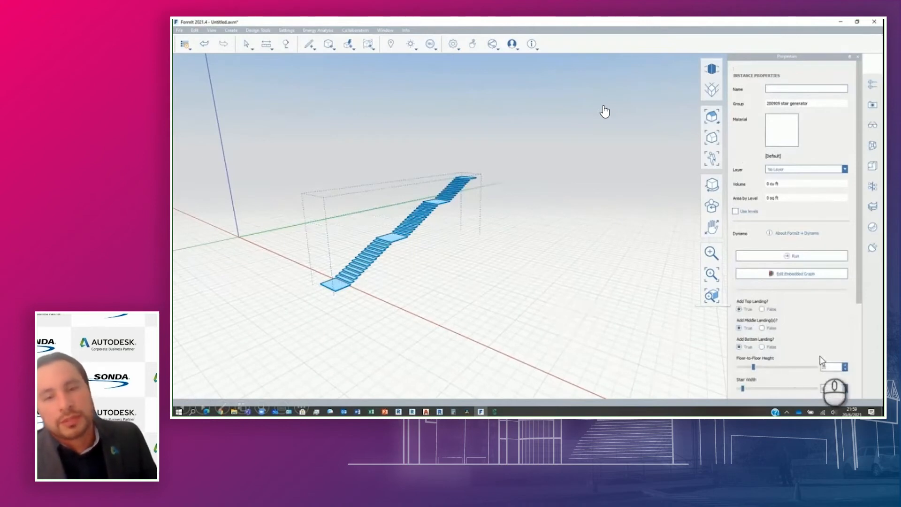
- Set the staircase's Floor-to-Floor Height to 40 and run its graph
click(832, 367)
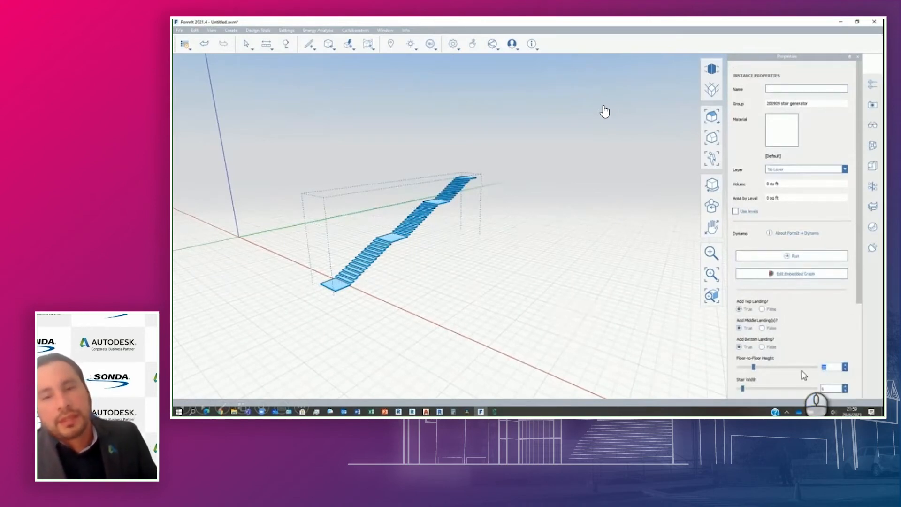
text(10)
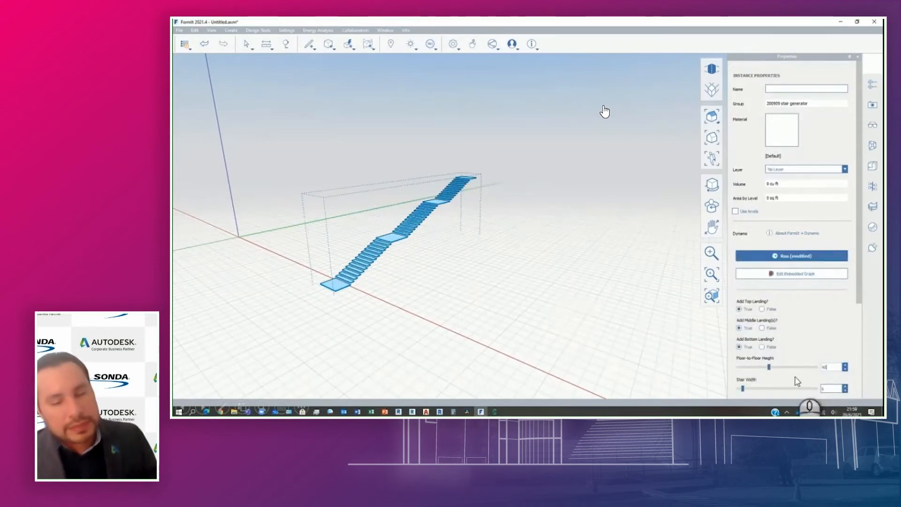
click(788, 257)
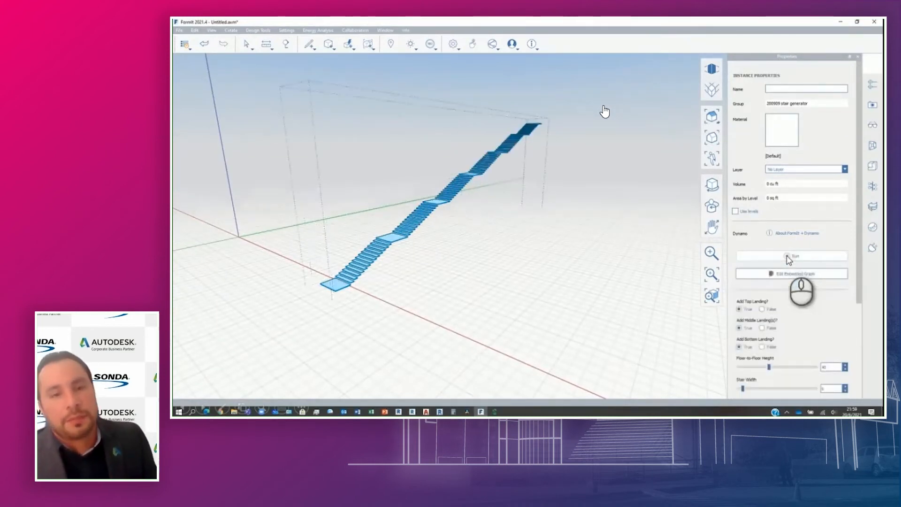
scroll(788, 272, down, 3)
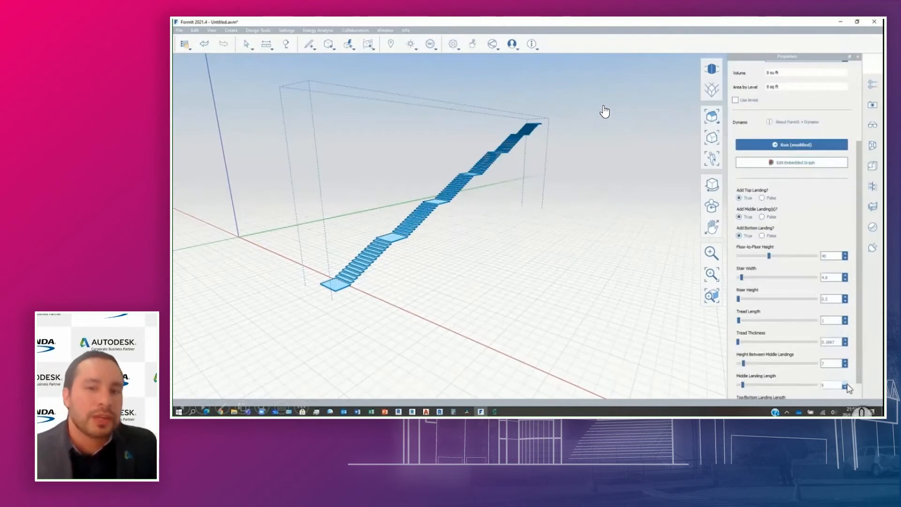
scroll(840, 375, up, 3)
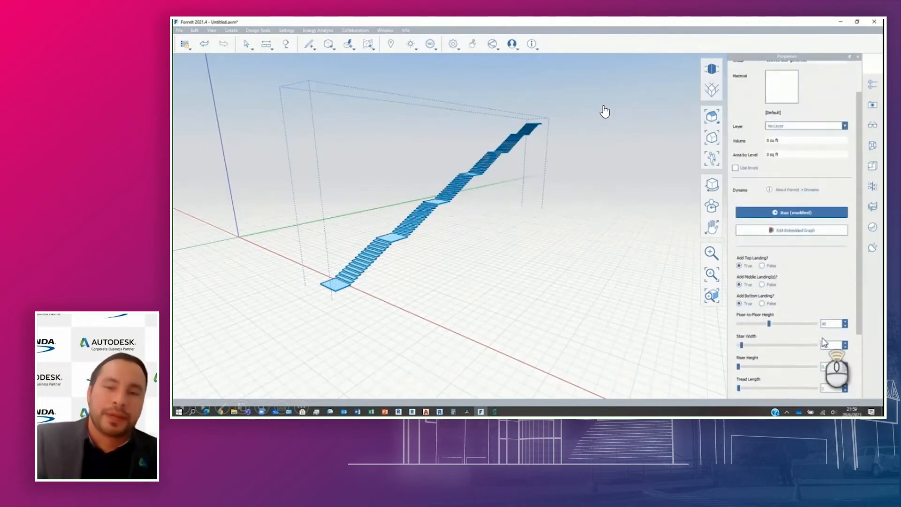
- Place the Column Grid Dynamo sample near the origin so that it surrounds the staircase
click(872, 146)
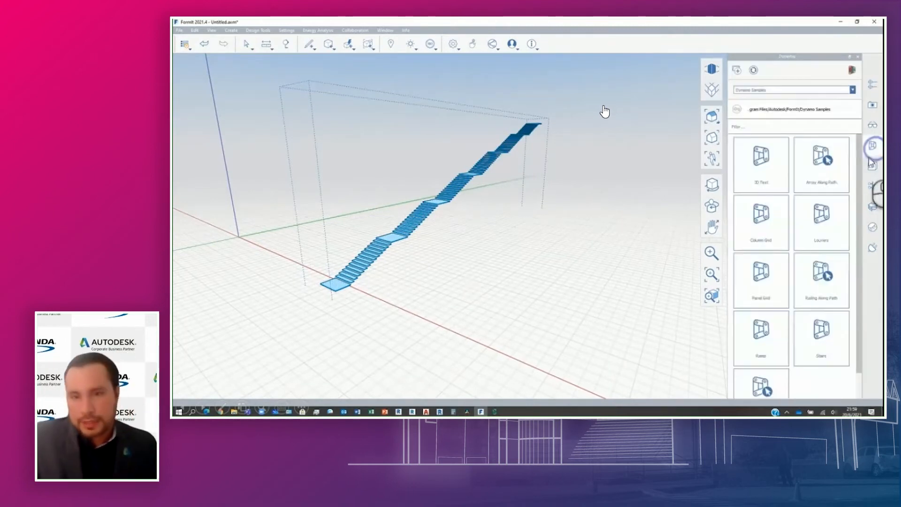
scroll(783, 279, down, 1)
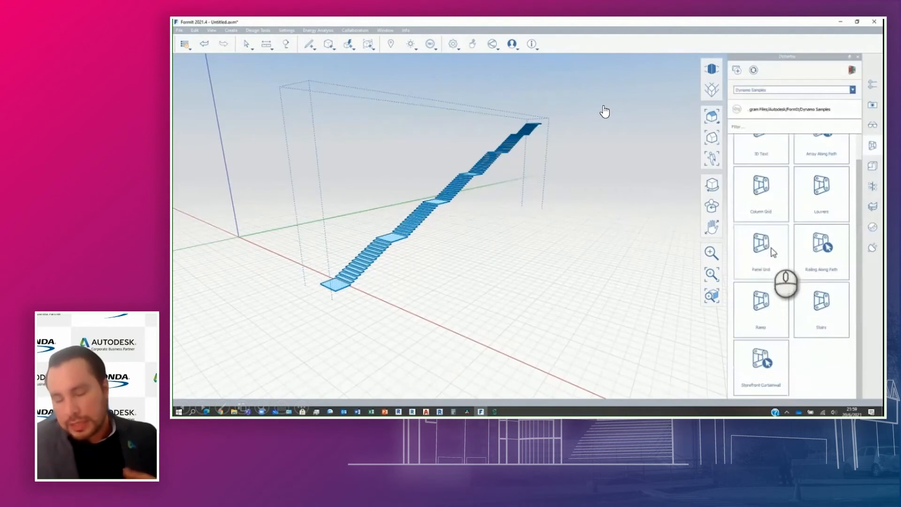
click(759, 203)
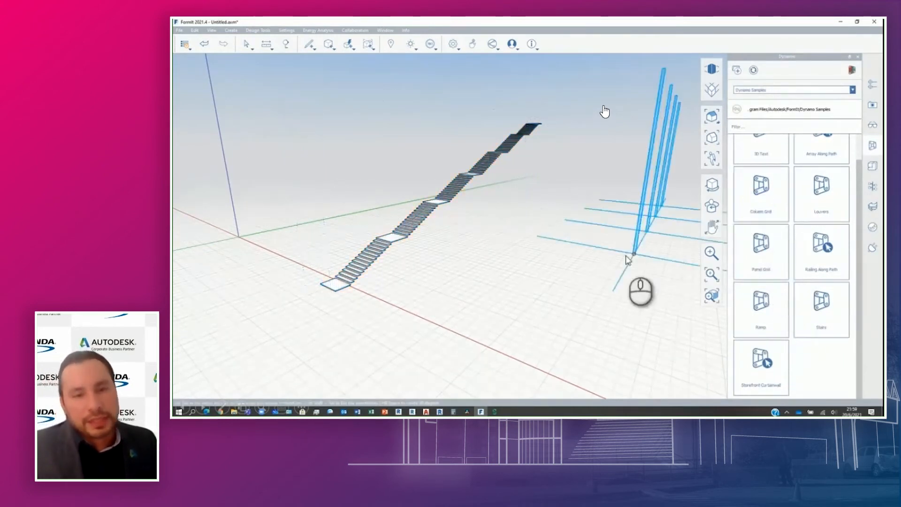
scroll(577, 270, down, 3)
scroll(577, 270, down, 4)
middle_drag(573, 275, 506, 238)
click(494, 238)
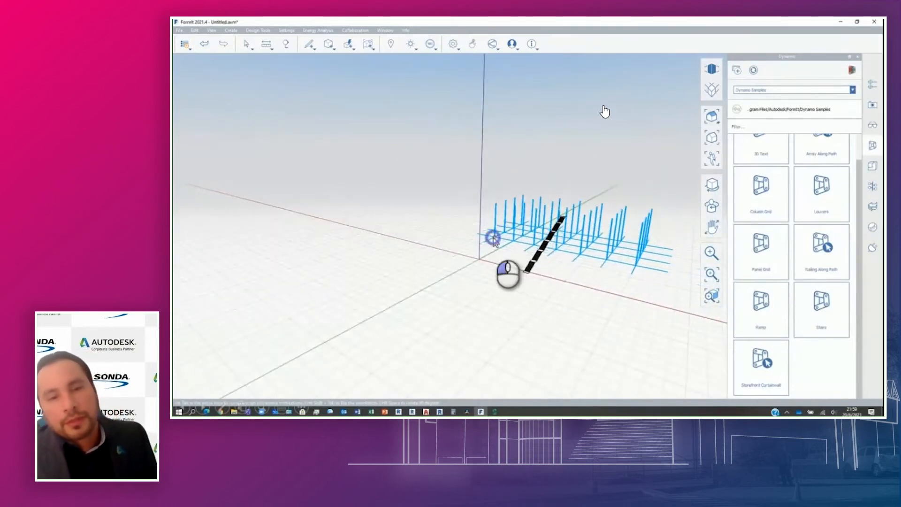
- Examine the placed column grid around the staircase up close
middle_drag(598, 277, 370, 261)
right_drag(526, 274, 426, 209)
scroll(371, 220, up, 3)
scroll(368, 219, up, 2)
middle_drag(371, 220, 465, 280)
scroll(465, 281, up, 2)
scroll(464, 280, up, 4)
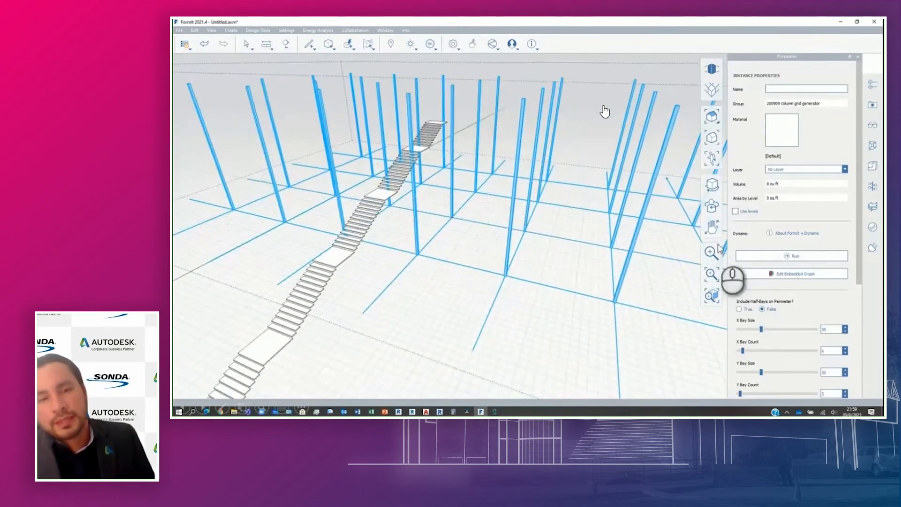
- Set the column grid's X Bay Size and Y Bay Size to 60 and run its graph
scroll(792, 230, down, 1)
scroll(792, 230, down, 5)
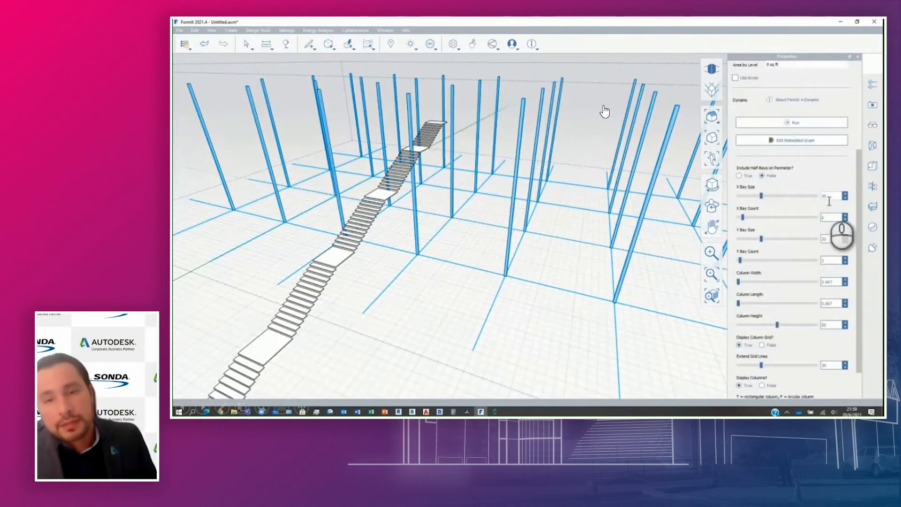
drag(833, 198, 815, 196)
text(60)
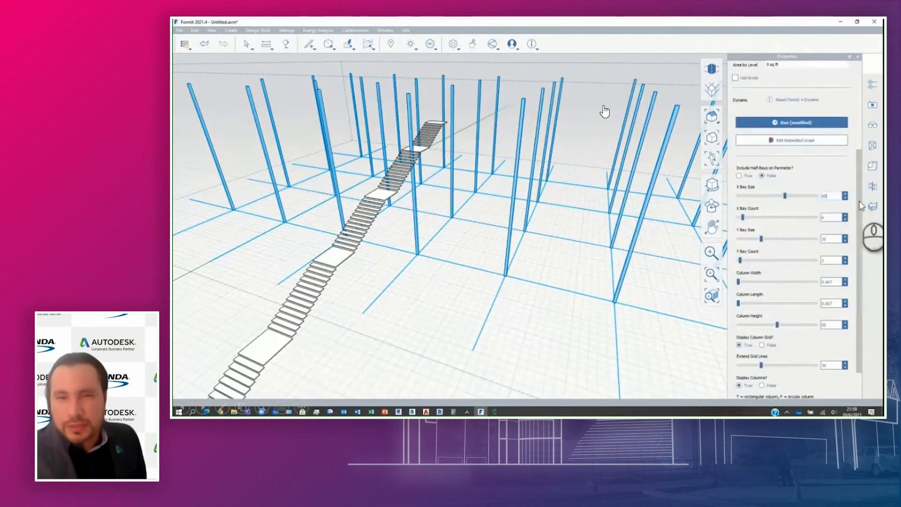
drag(833, 238, 802, 235)
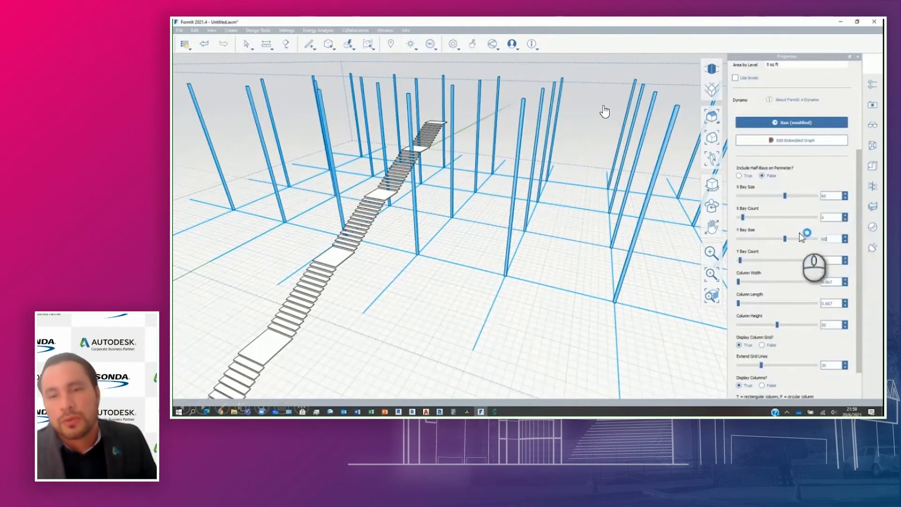
text(60)
scroll(810, 212, up, 1)
click(794, 146)
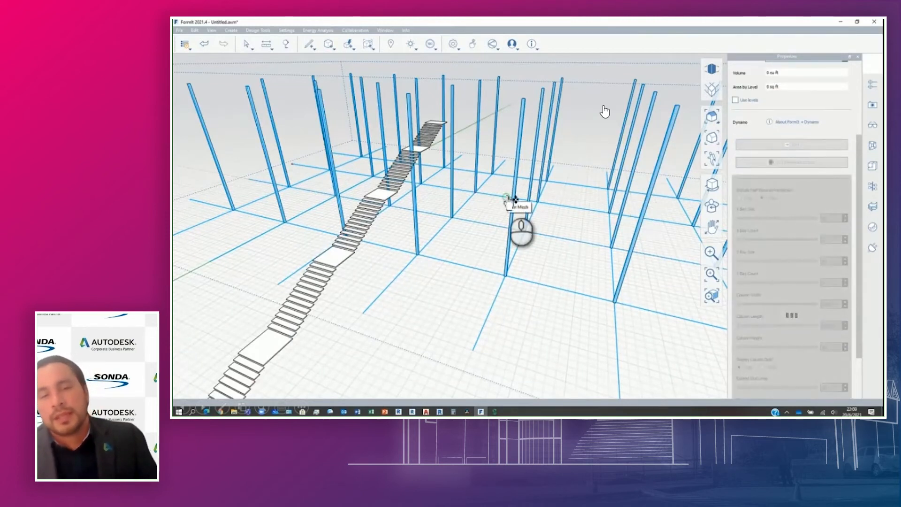
- Set the column grid's X Bay Count and Y Bay Count to 10 and run its graph
scroll(510, 197, down, 5)
scroll(488, 186, down, 5)
middle_drag(499, 178, 497, 239)
right_drag(494, 236, 489, 216)
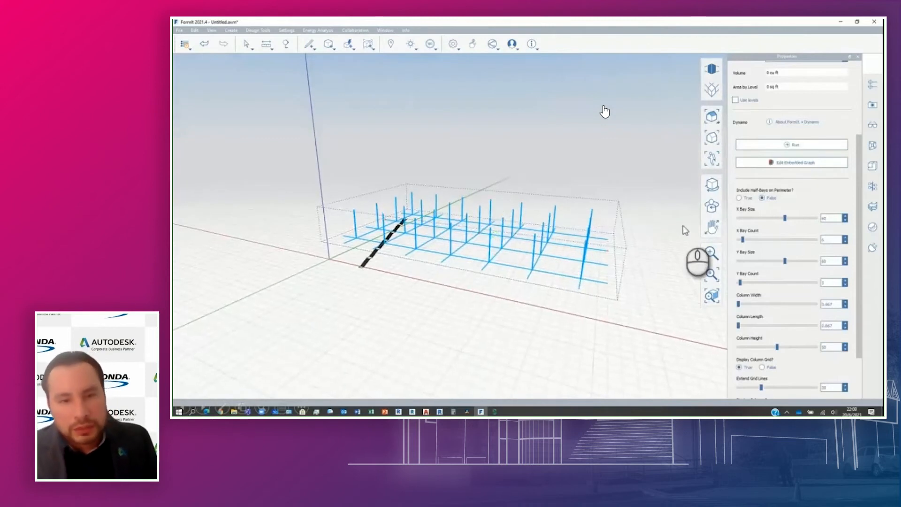
click(829, 240)
text(10)
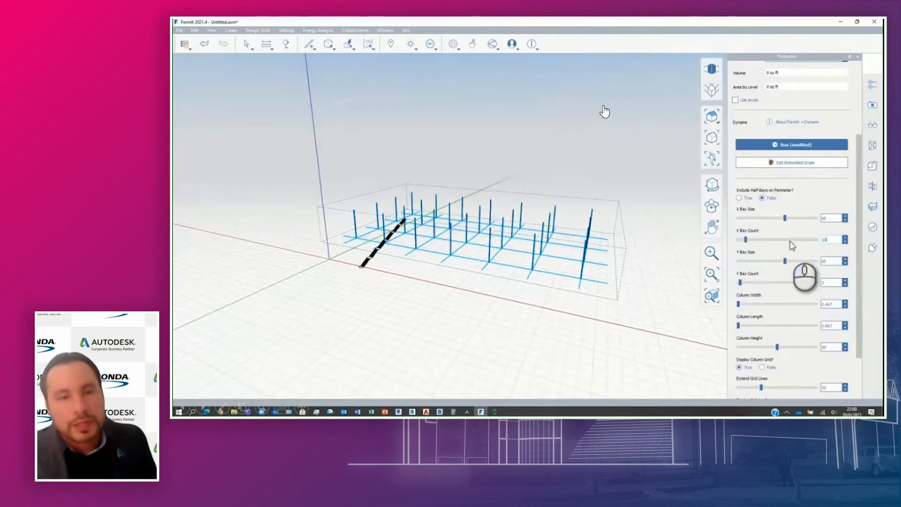
click(833, 281)
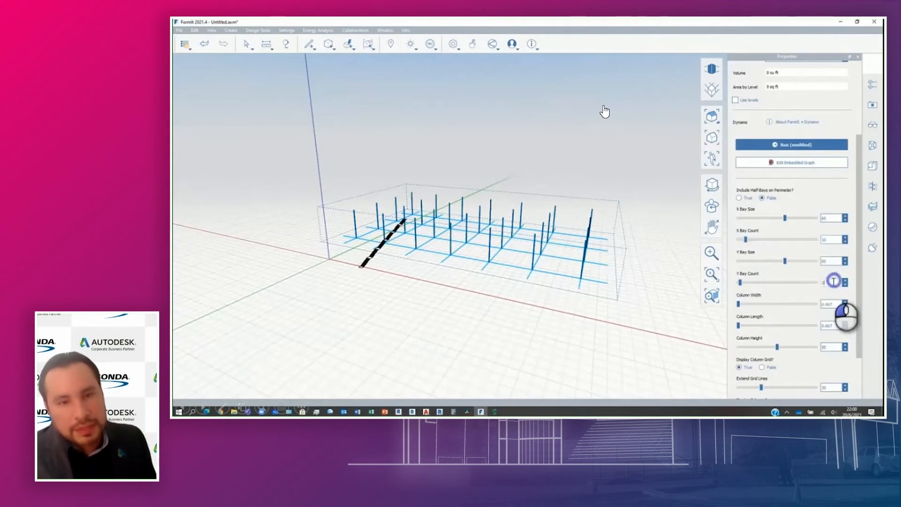
click(770, 145)
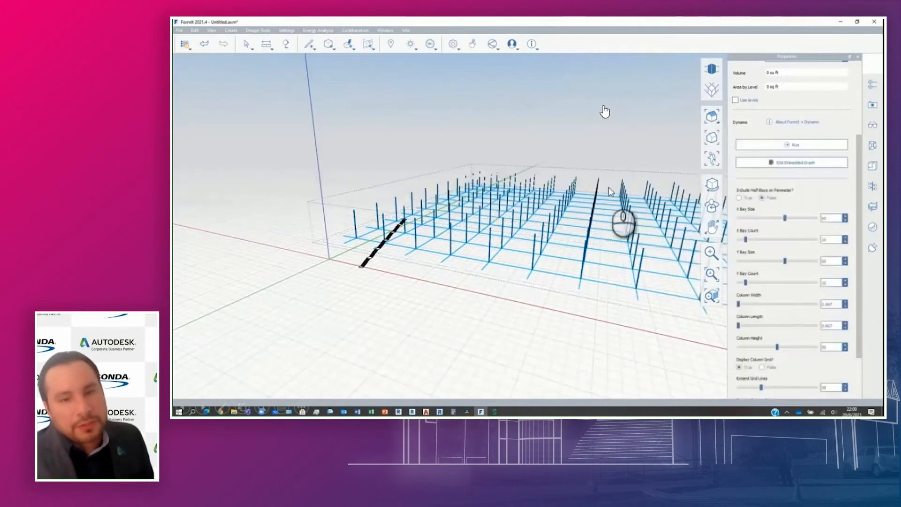
- Inspect the enlarged column grid from several angles and open its embedded graph in Dynamo for editing
middle_drag(590, 225, 415, 228)
right_drag(425, 243, 405, 238)
middle_drag(406, 238, 417, 179)
middle_drag(417, 188, 419, 245)
click(748, 165)
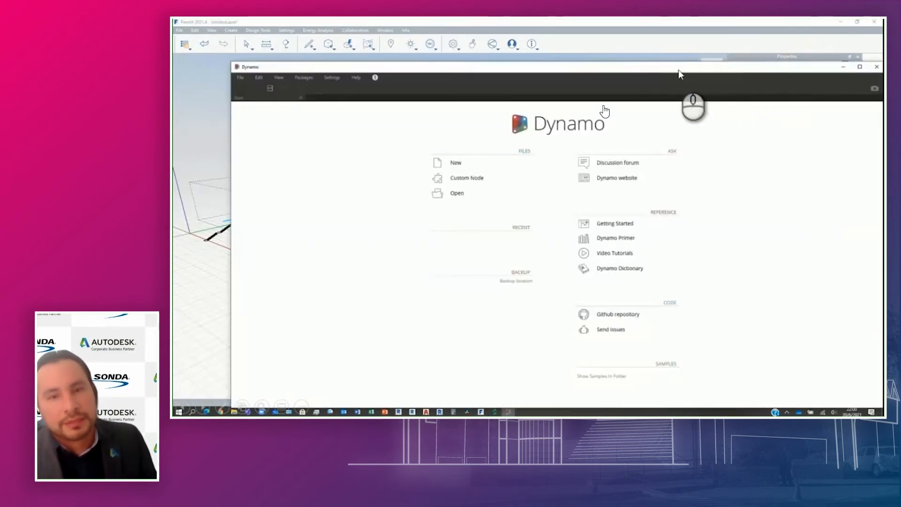
- Examine the bay size and bay count input nodes and the half-bay Code Block in the column grid graph
scroll(596, 191, down, 8)
middle_drag(671, 159, 598, 157)
scroll(515, 173, up, 10)
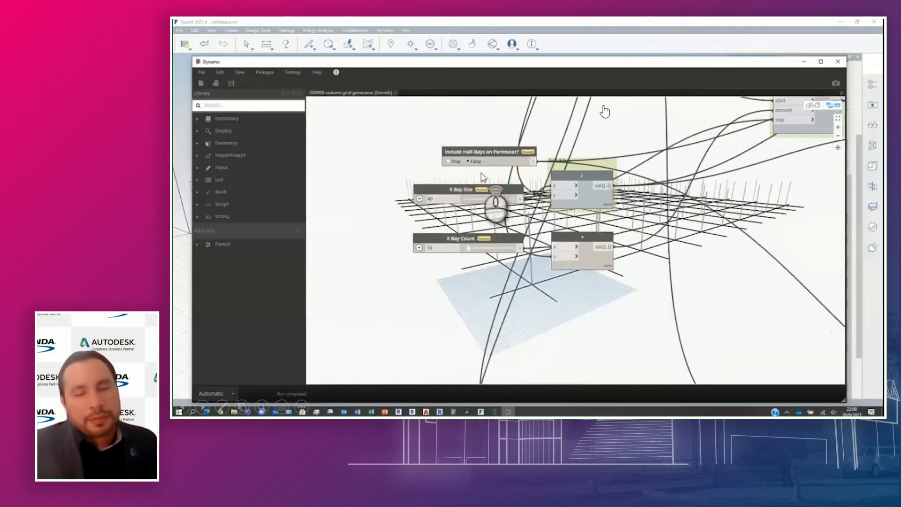
scroll(485, 176, up, 3)
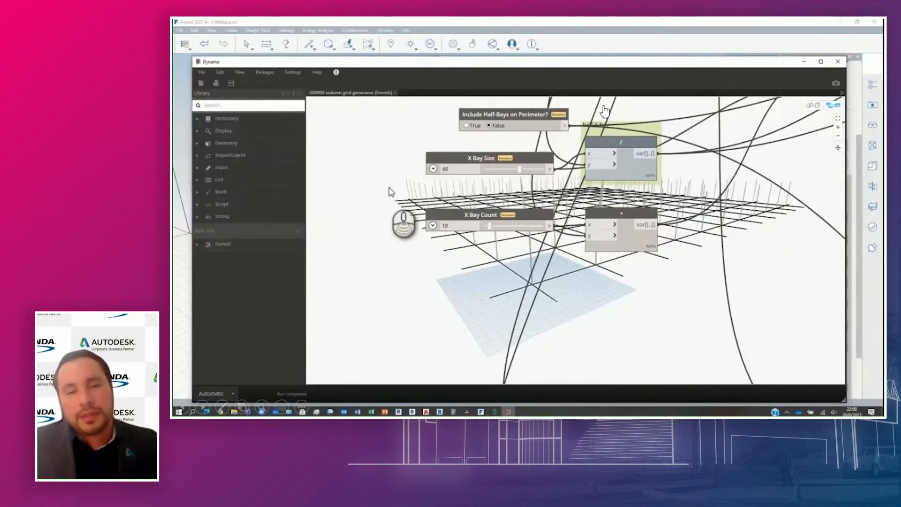
scroll(486, 183, down, 5)
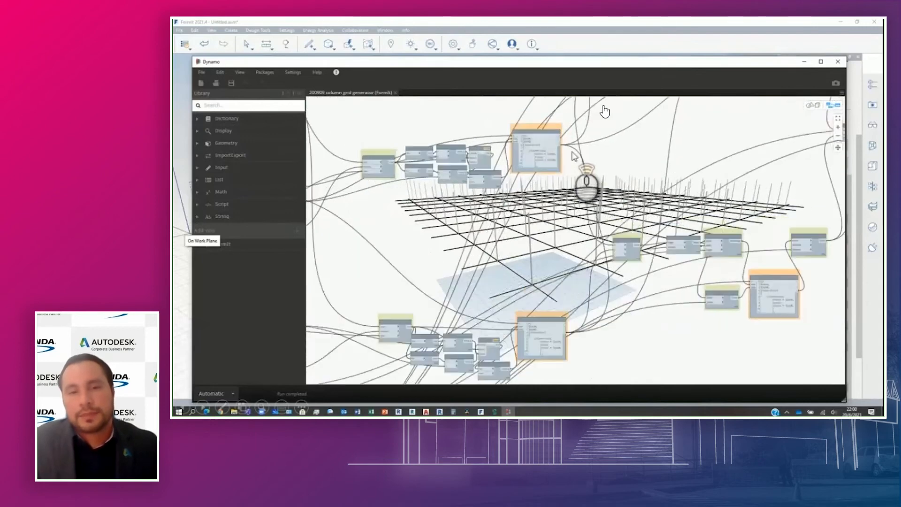
scroll(573, 157, up, 6)
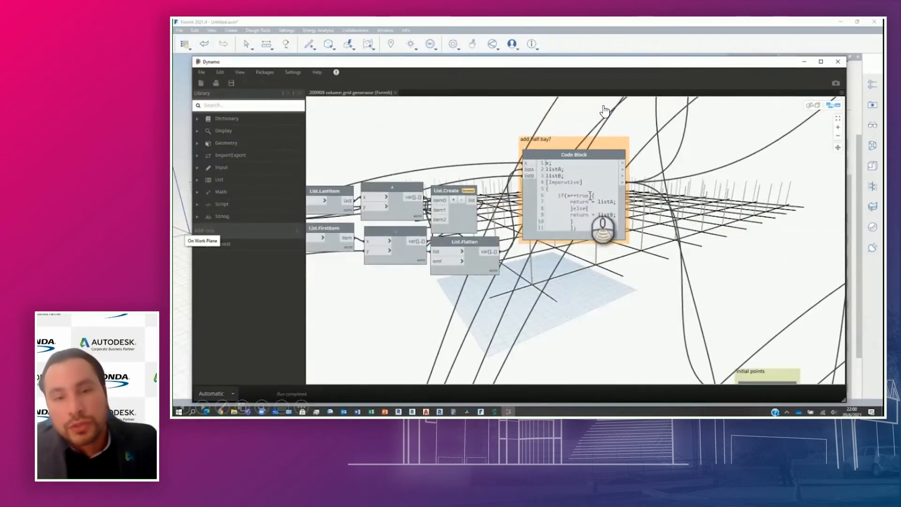
- Examine the 3D background preview of the column grid and the overall layout of the graph's nodes
scroll(458, 216, down, 6)
middle_drag(459, 214, 520, 226)
key(ctrl+b)
right_drag(500, 179, 486, 209)
key(ctrl+b)
middle_drag(622, 203, 594, 235)
scroll(497, 304, up, 5)
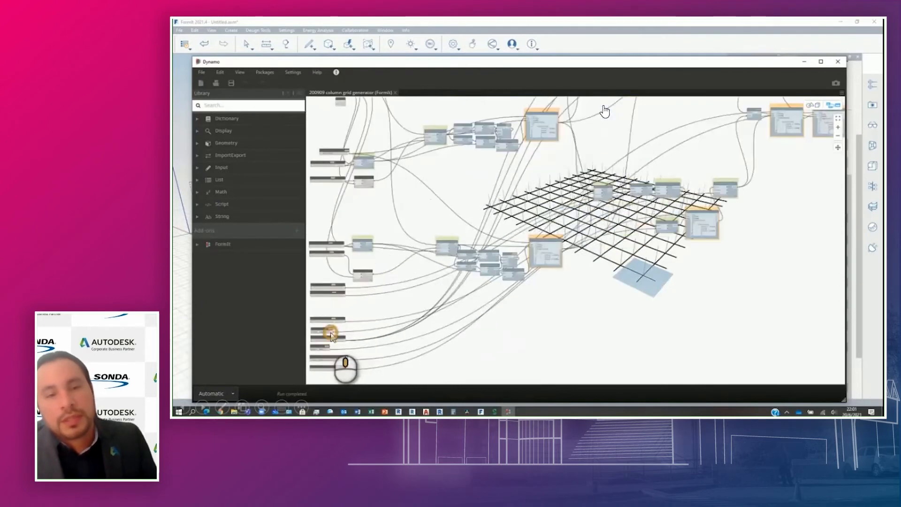
middle_drag(331, 333, 474, 235)
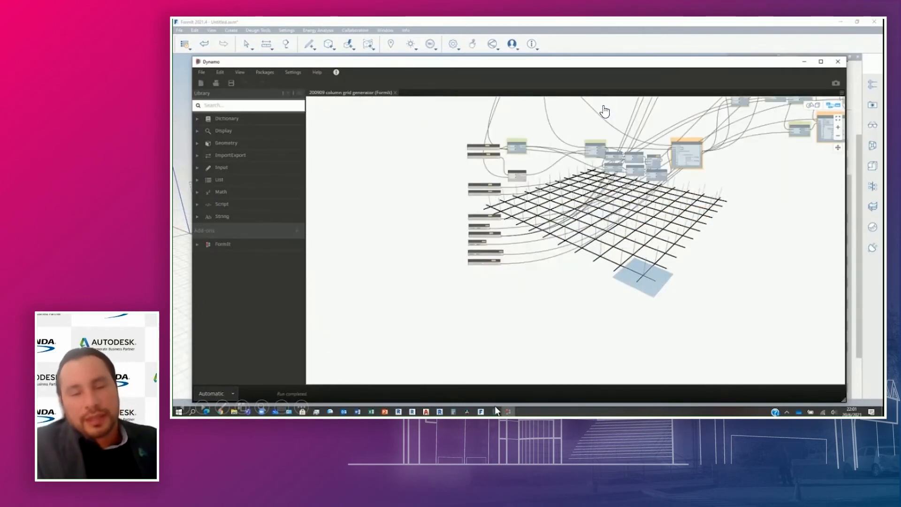